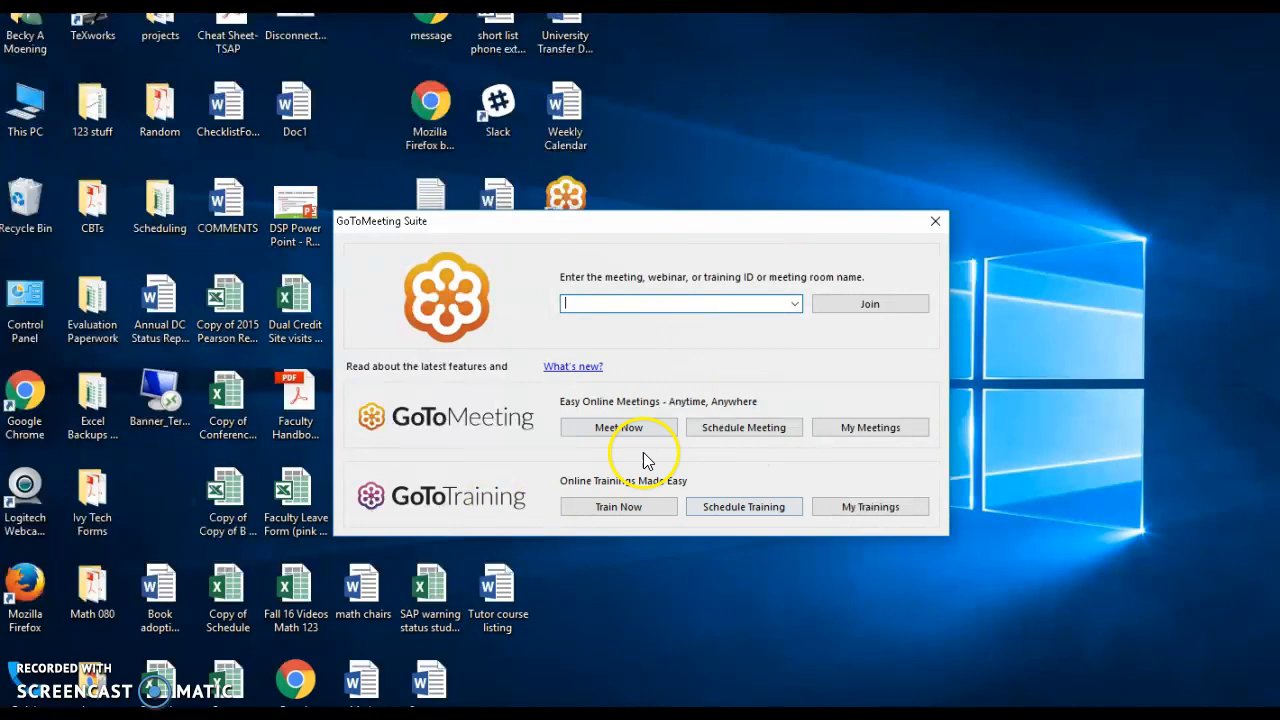
# Start scheduling a new GoToTraining session and title it "Math 123 - CBB Spring 2018" followed by the instructor's surname.
pyautogui.click(736, 509)
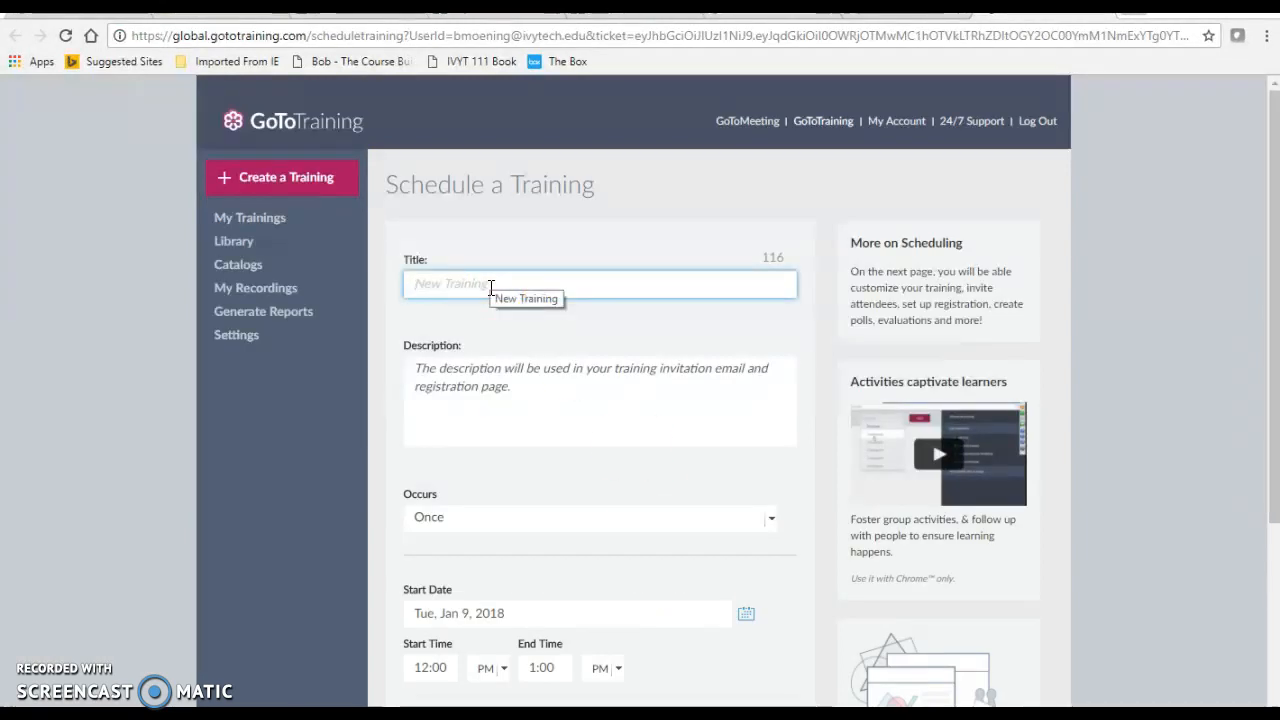
pyautogui.write('Ma')
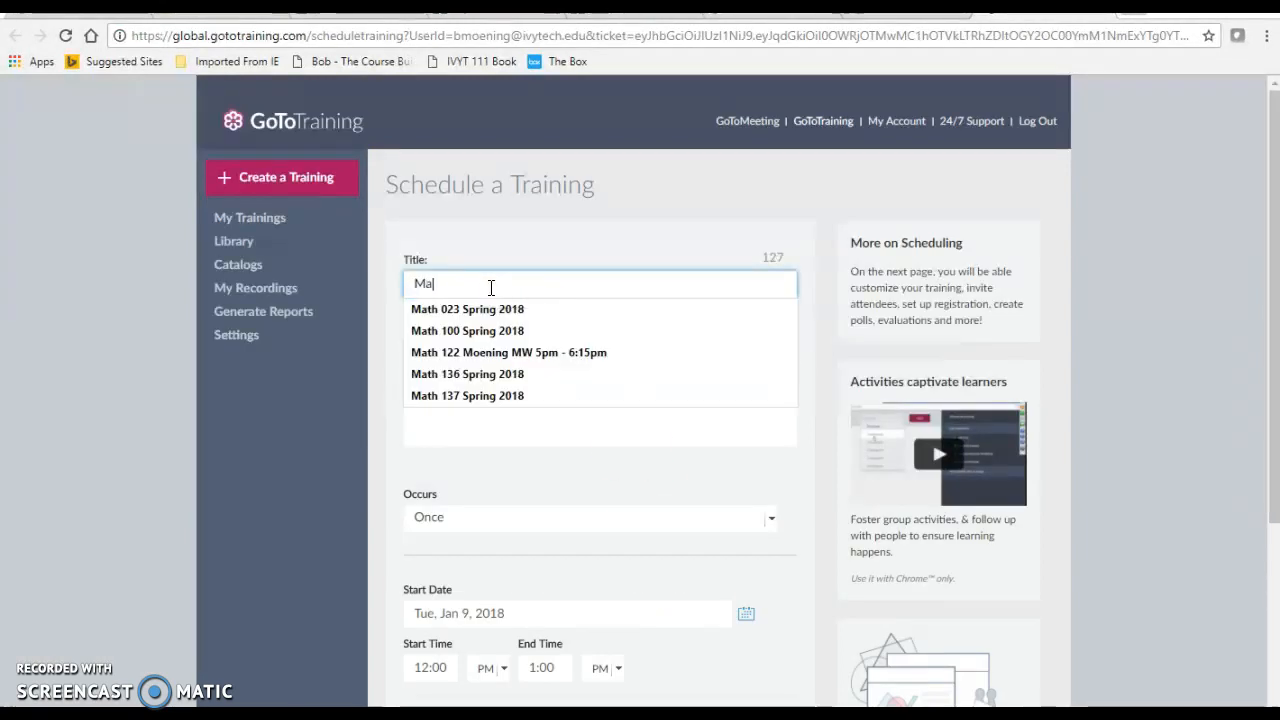
pyautogui.write('th 123 - CBB Spring 2')
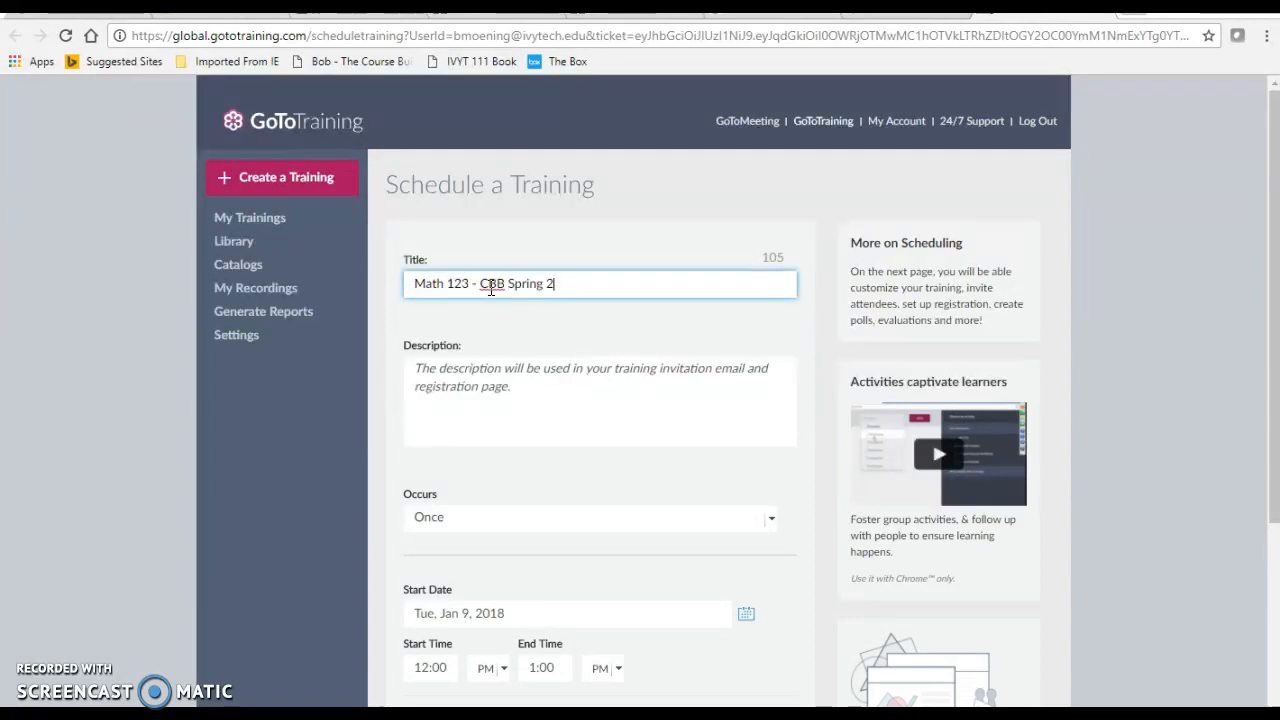
pyautogui.write('018 Moening')
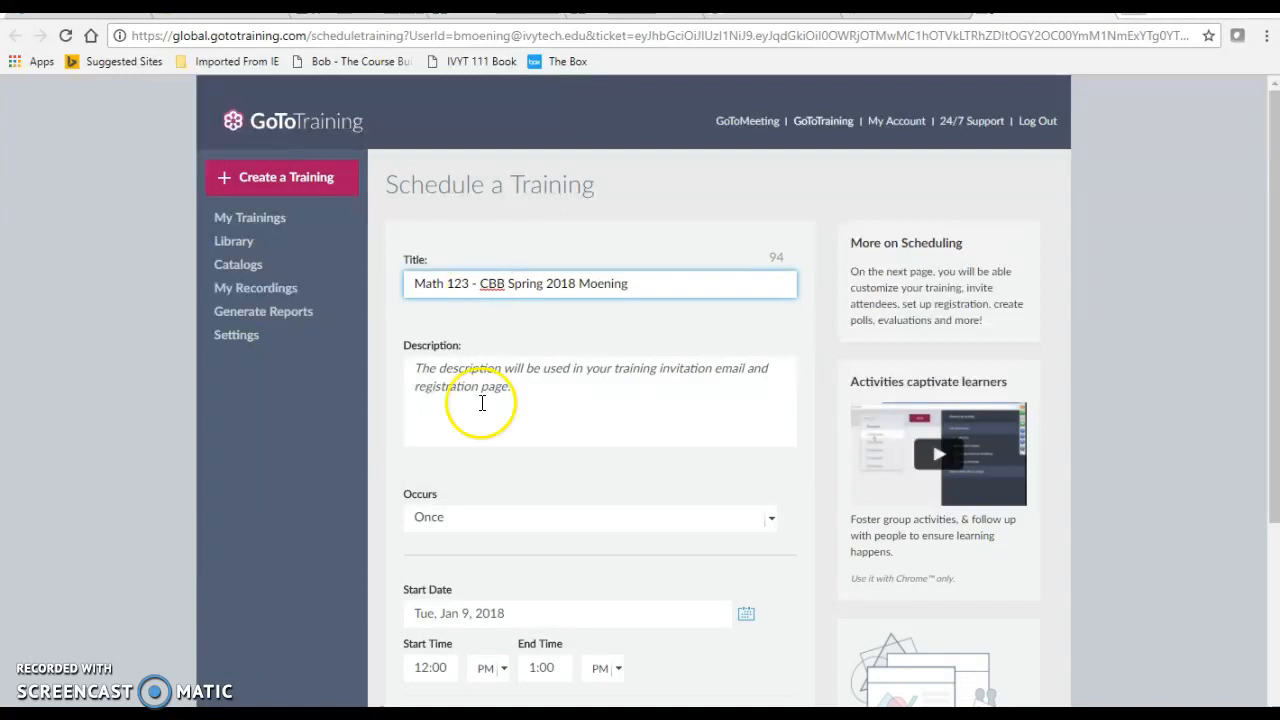
# Make the training occur weekly with a start date of Wed, Jan 17, 2018.
pyautogui.scroll(-1, 468, 514)
pyautogui.click(452, 430)
pyautogui.click(446, 447)
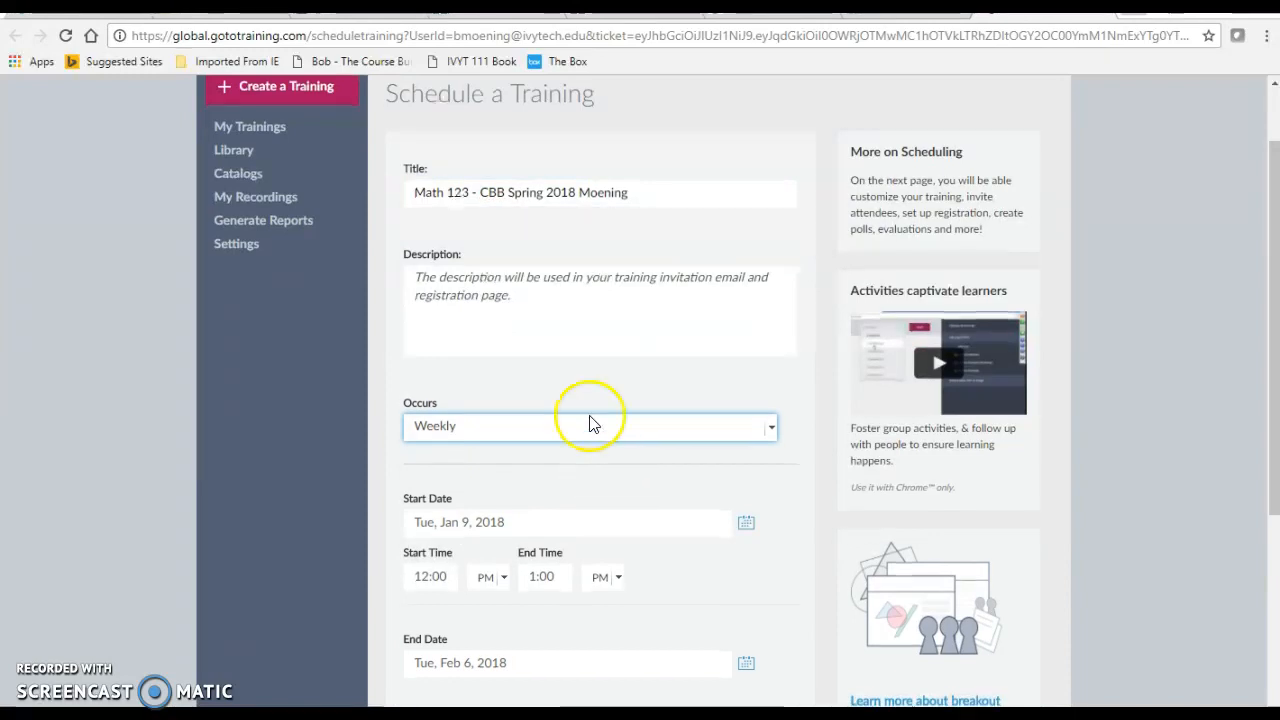
pyautogui.scroll(-2, 590, 420)
pyautogui.click(509, 343)
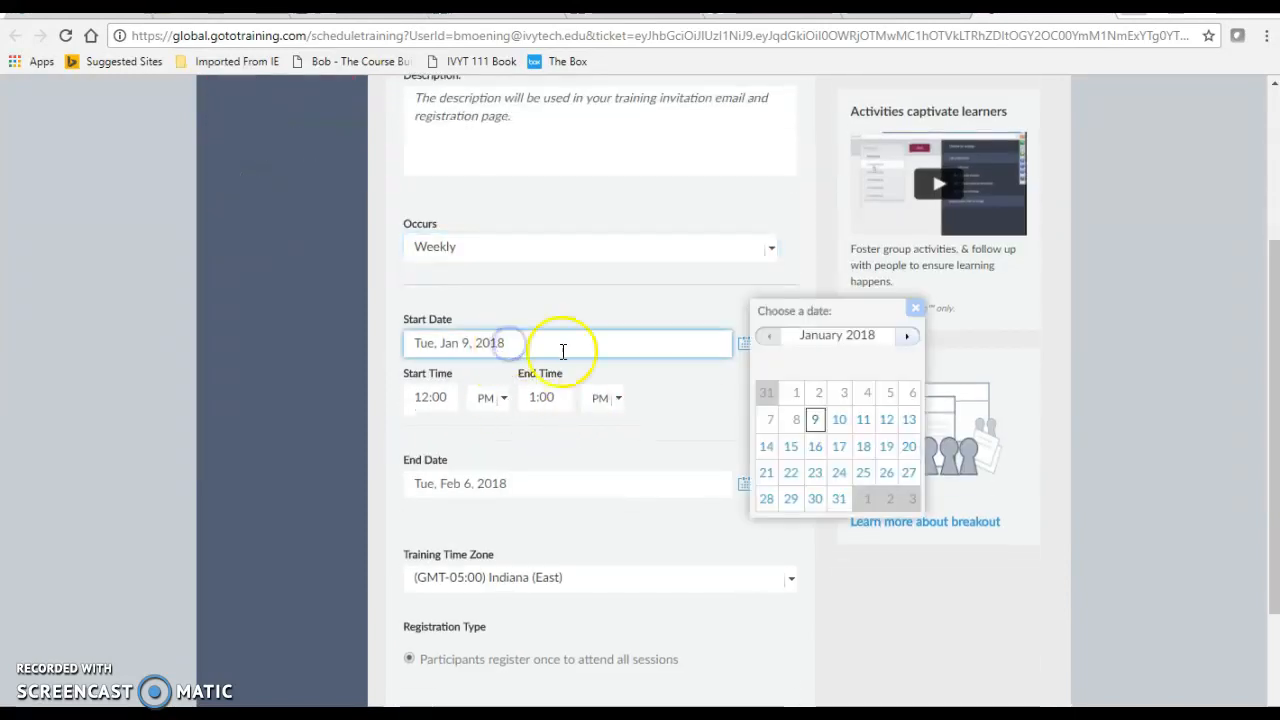
pyautogui.click(839, 446)
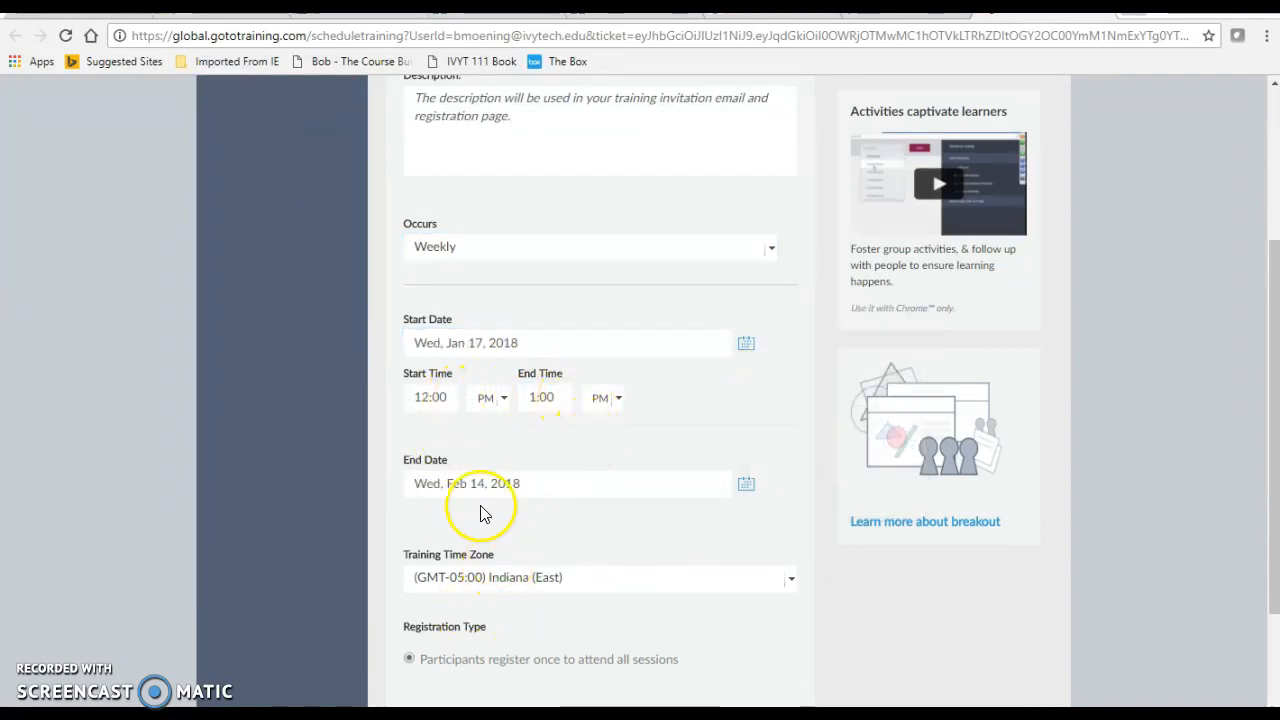
# Set the end date to Wed, May 9, 2018 and schedule the training.
pyautogui.click(746, 484)
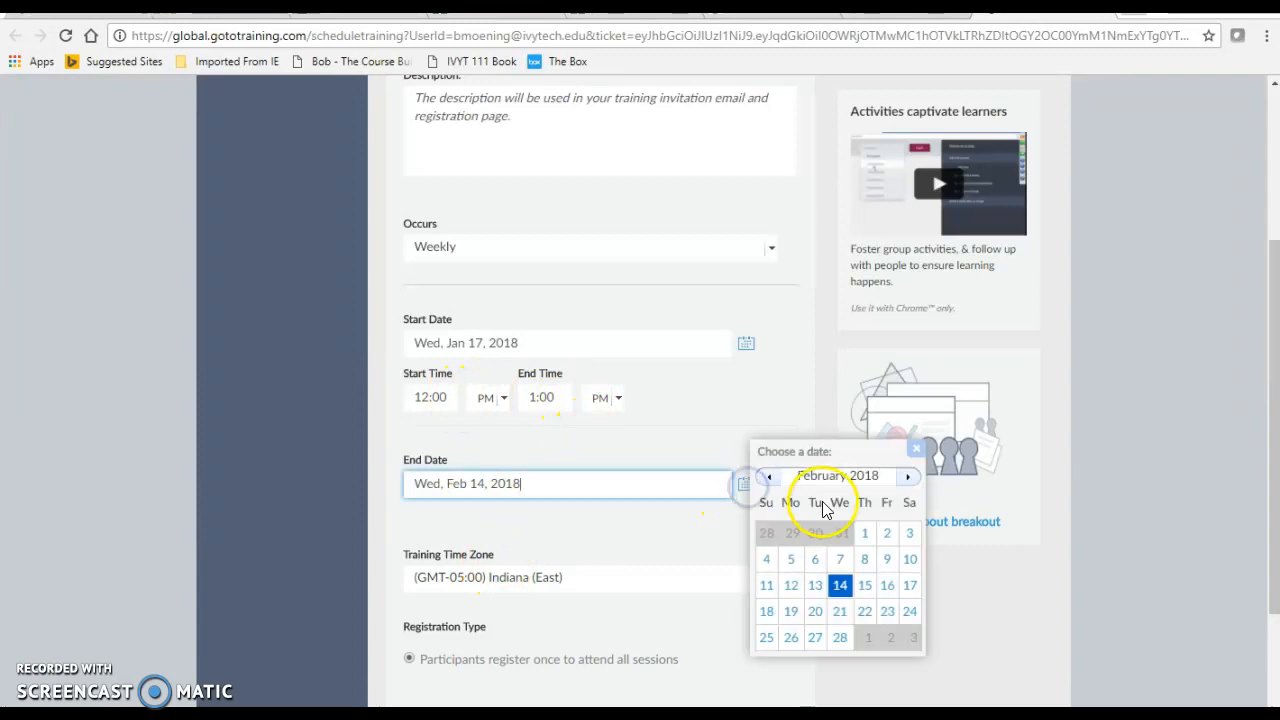
pyautogui.click(907, 476)
pyautogui.click(907, 476)
pyautogui.click(907, 476)
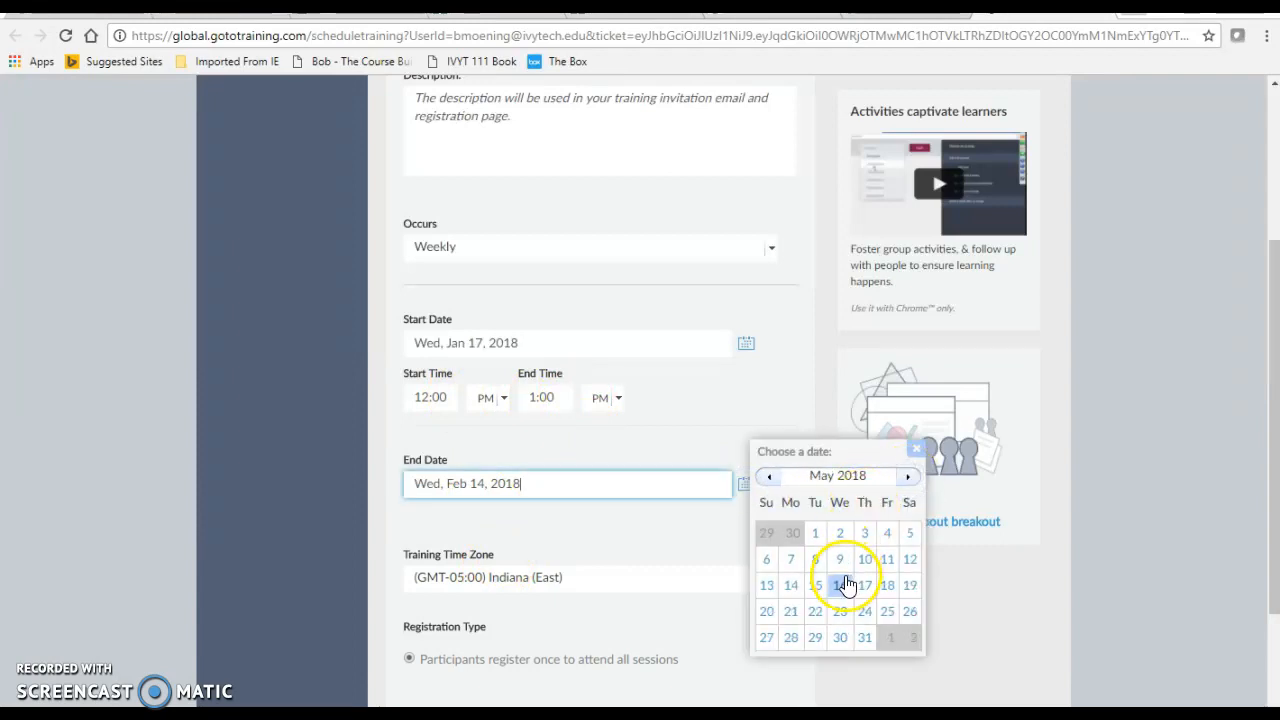
pyautogui.click(845, 561)
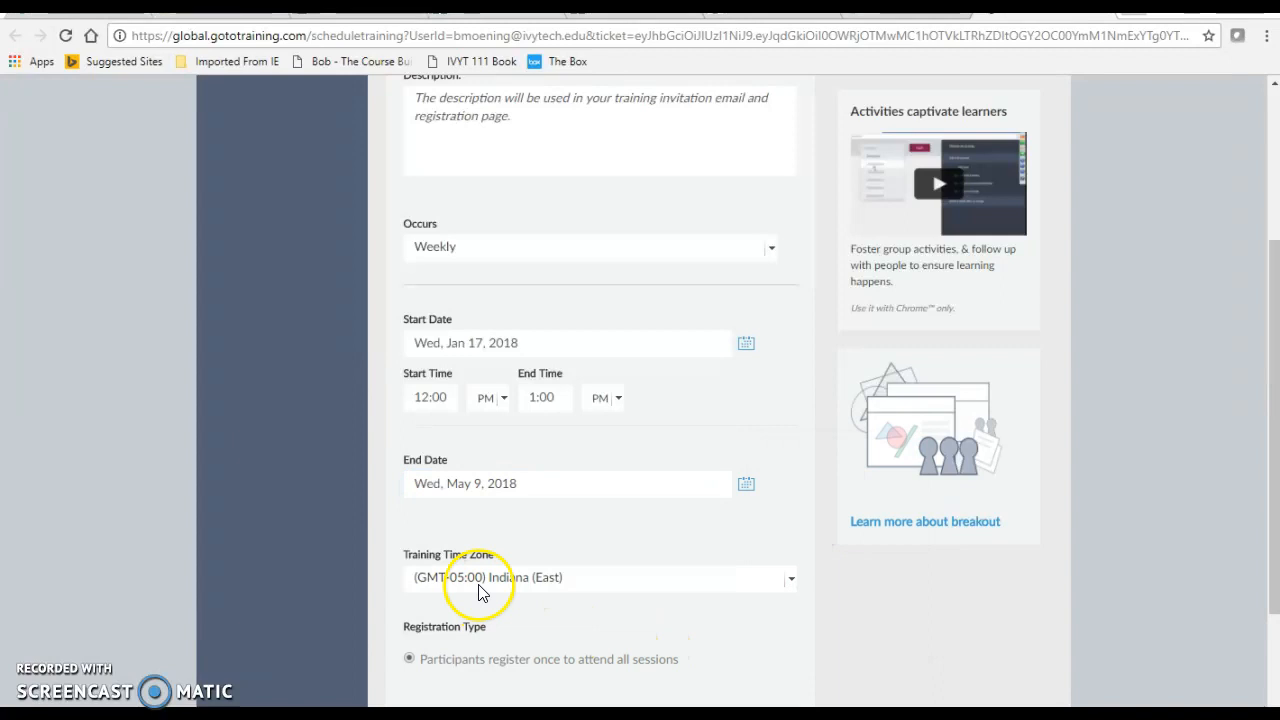
pyautogui.scroll(-3, 654, 569)
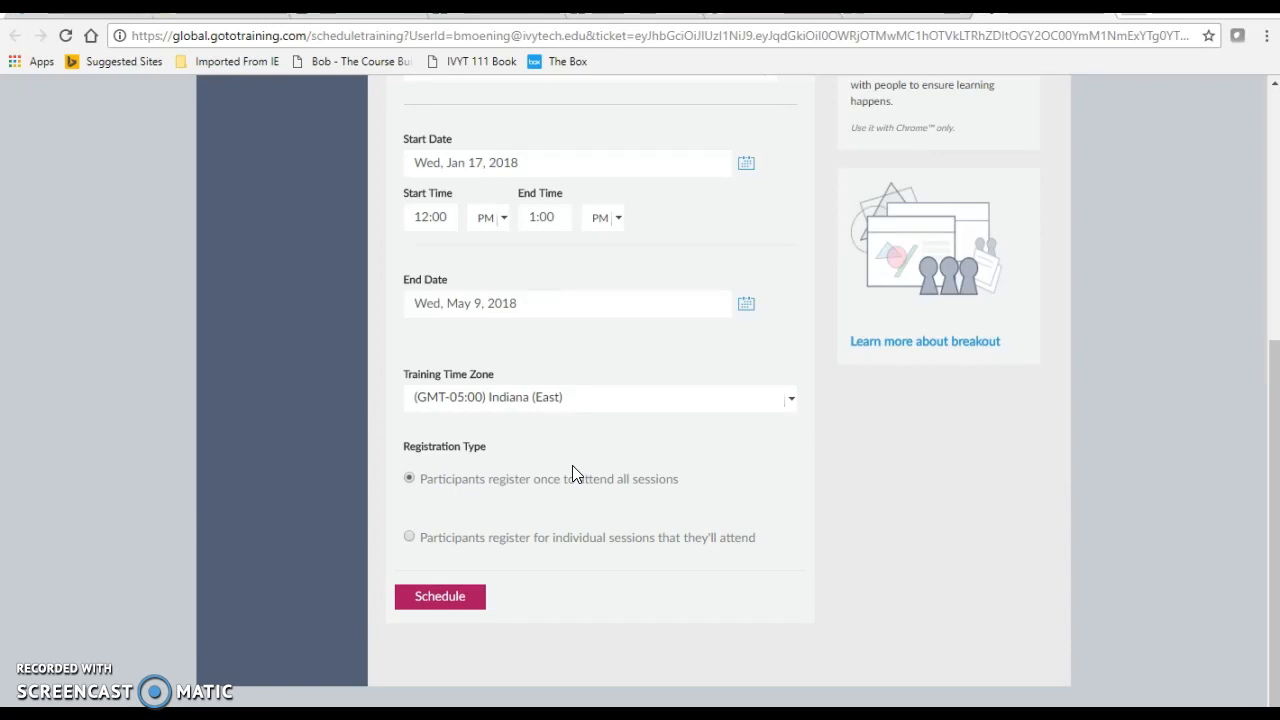
pyautogui.click(437, 600)
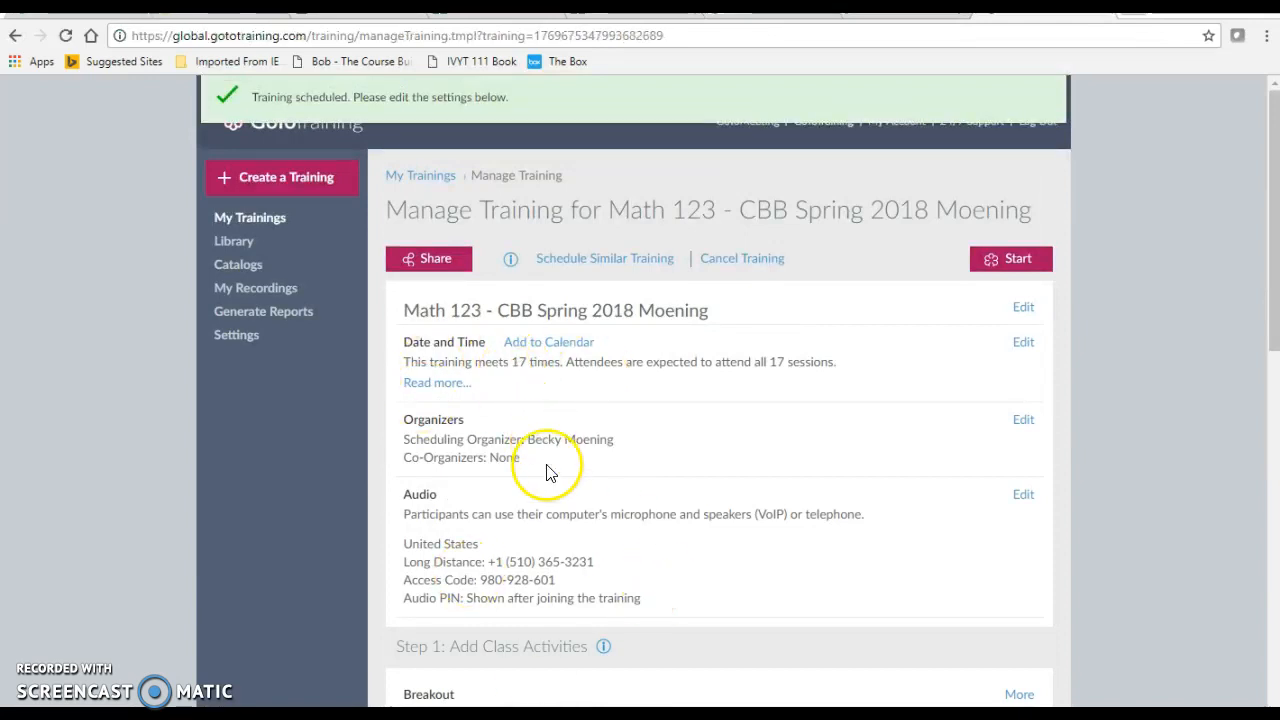
# Review the scheduled training's audio, class activities, attendee invitation, registration and reminder email settings.
pyautogui.scroll(-1, 545, 490)
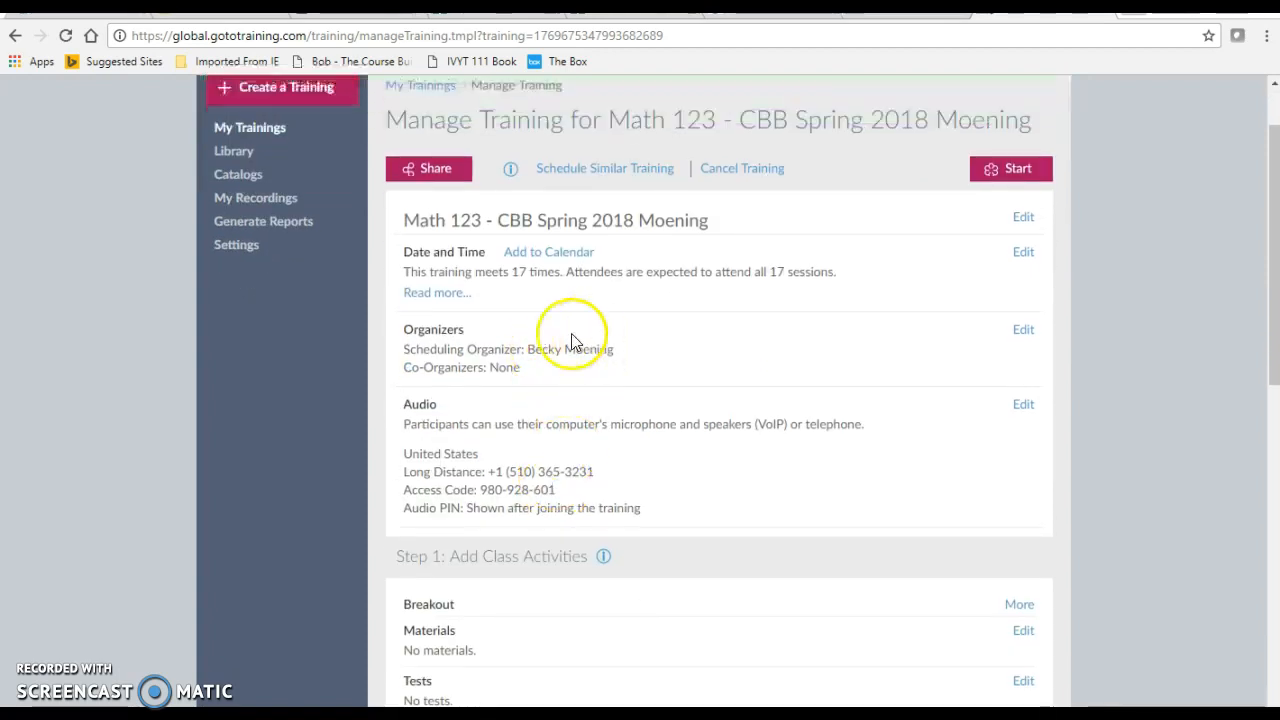
pyautogui.scroll(-1, 580, 443)
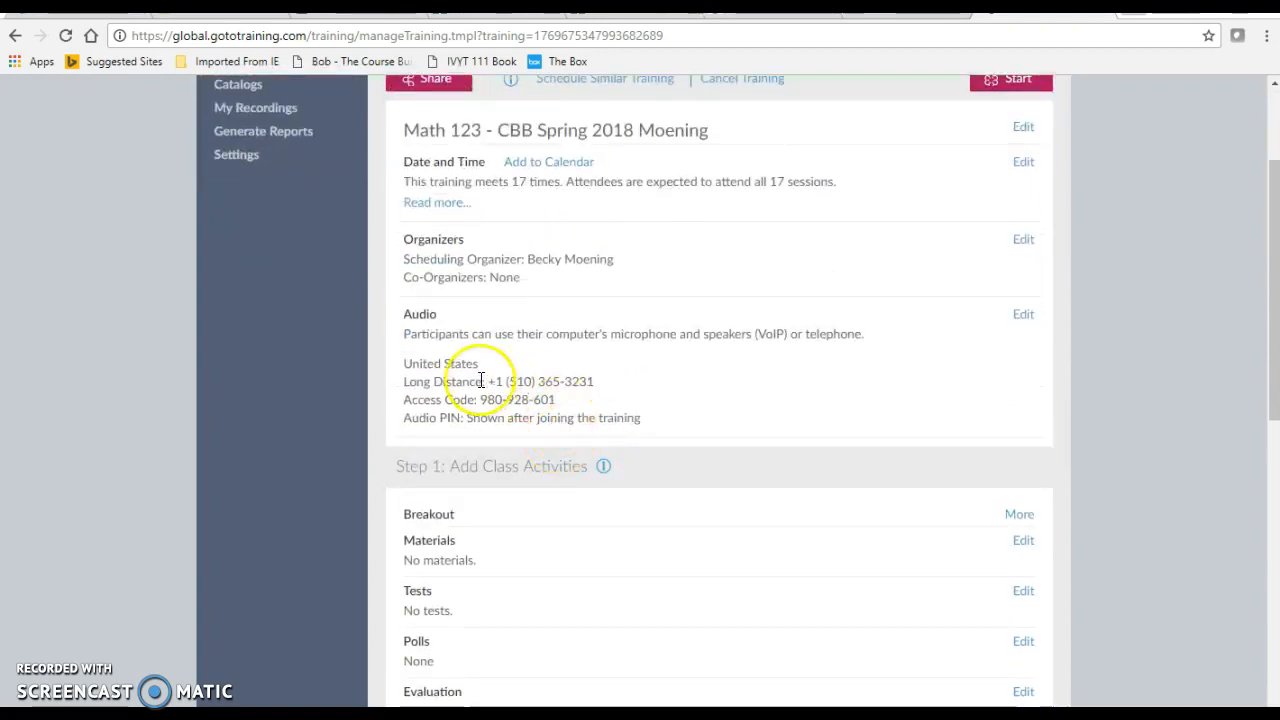
pyautogui.scroll(-2, 520, 413)
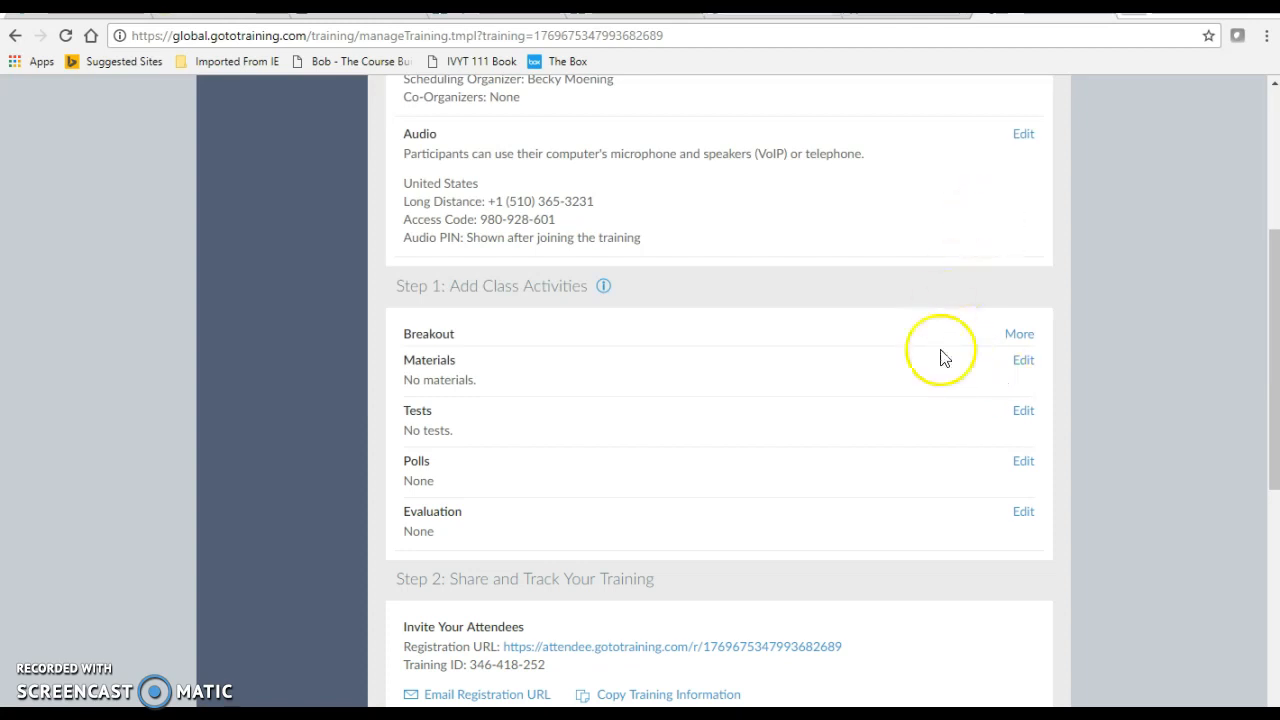
pyautogui.scroll(-2, 718, 580)
pyautogui.scroll(-1, 700, 560)
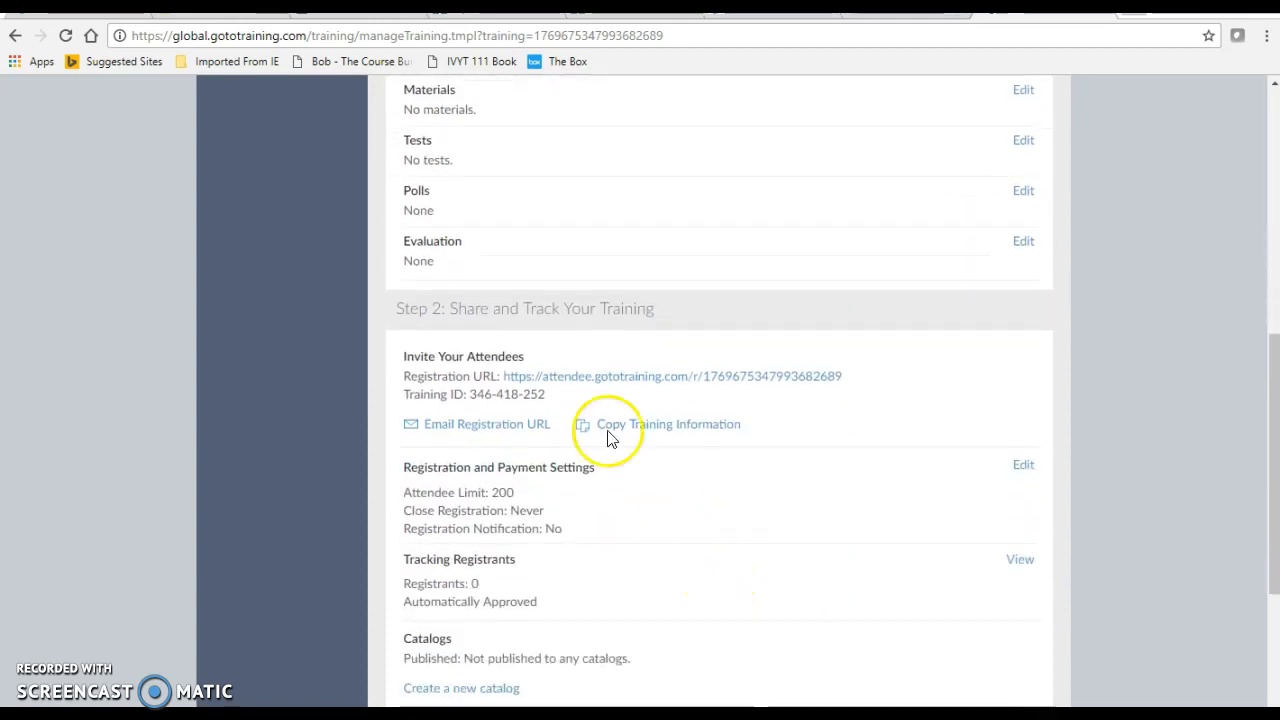
pyautogui.scroll(-1, 605, 355)
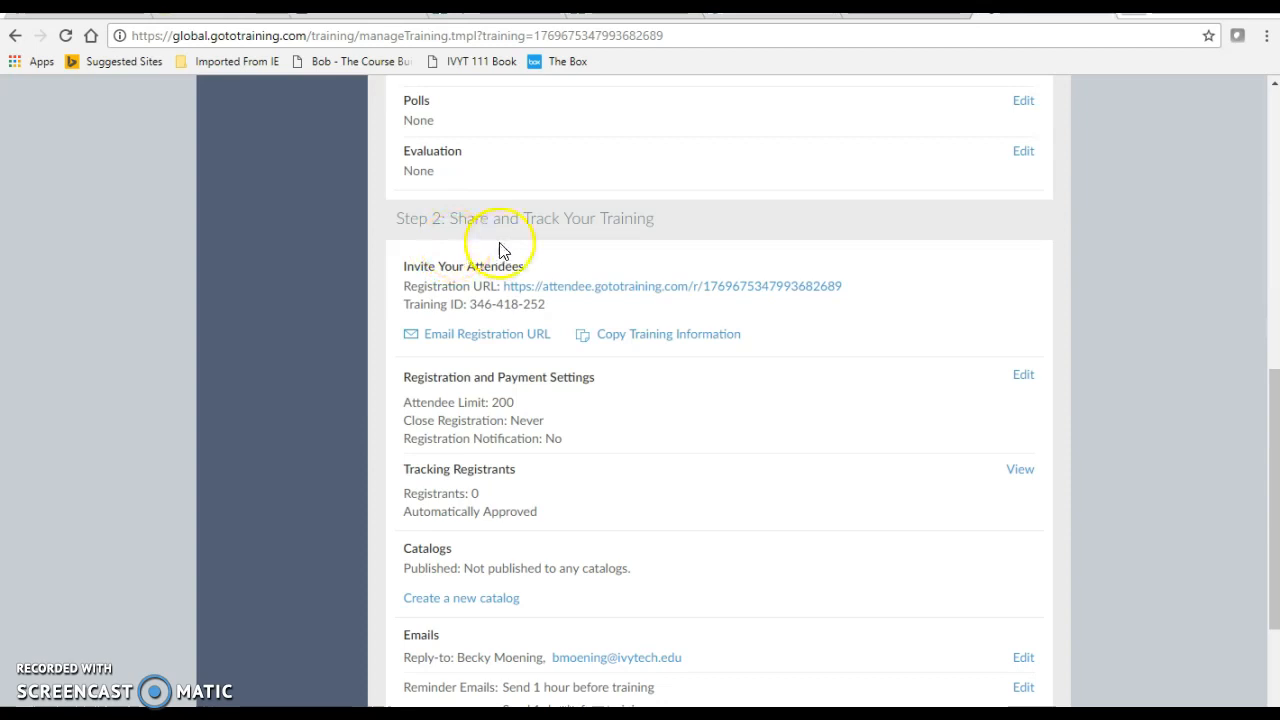
pyautogui.scroll(-1, 525, 245)
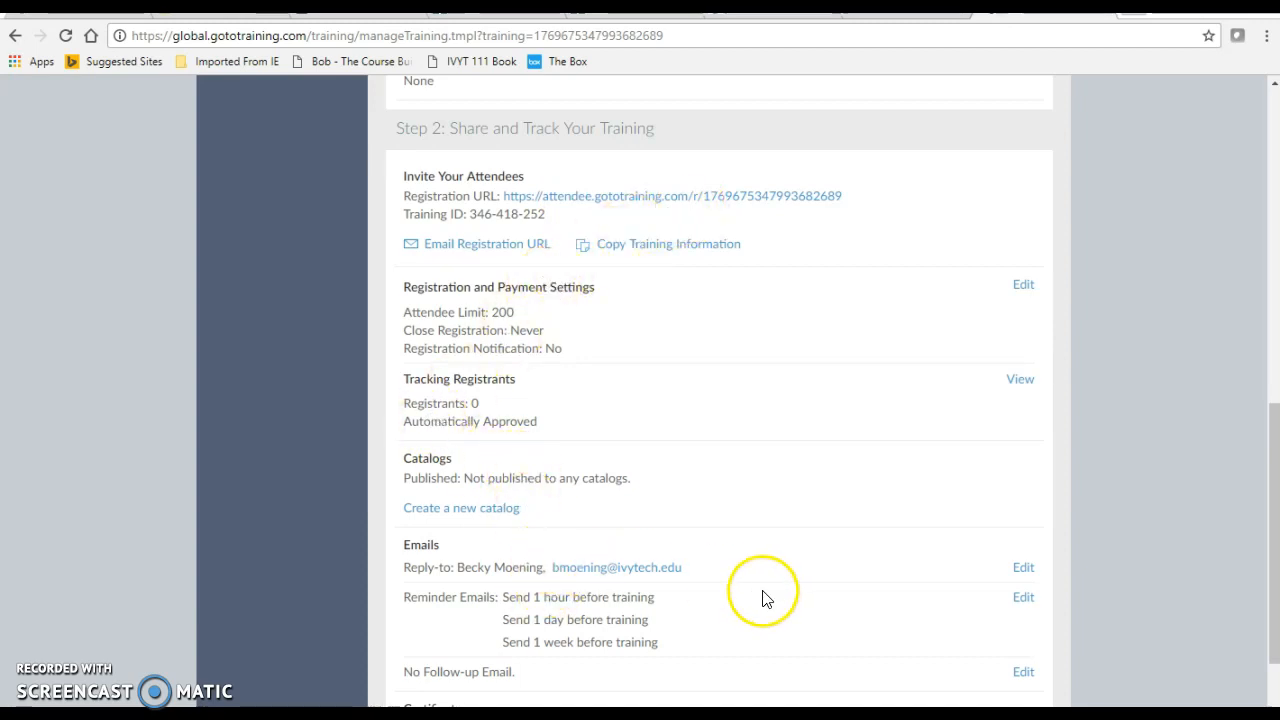
pyautogui.scroll(-1, 686, 604)
pyautogui.scroll(-1, 673, 612)
pyautogui.moveTo(502, 418); pyautogui.dragTo(676, 466)
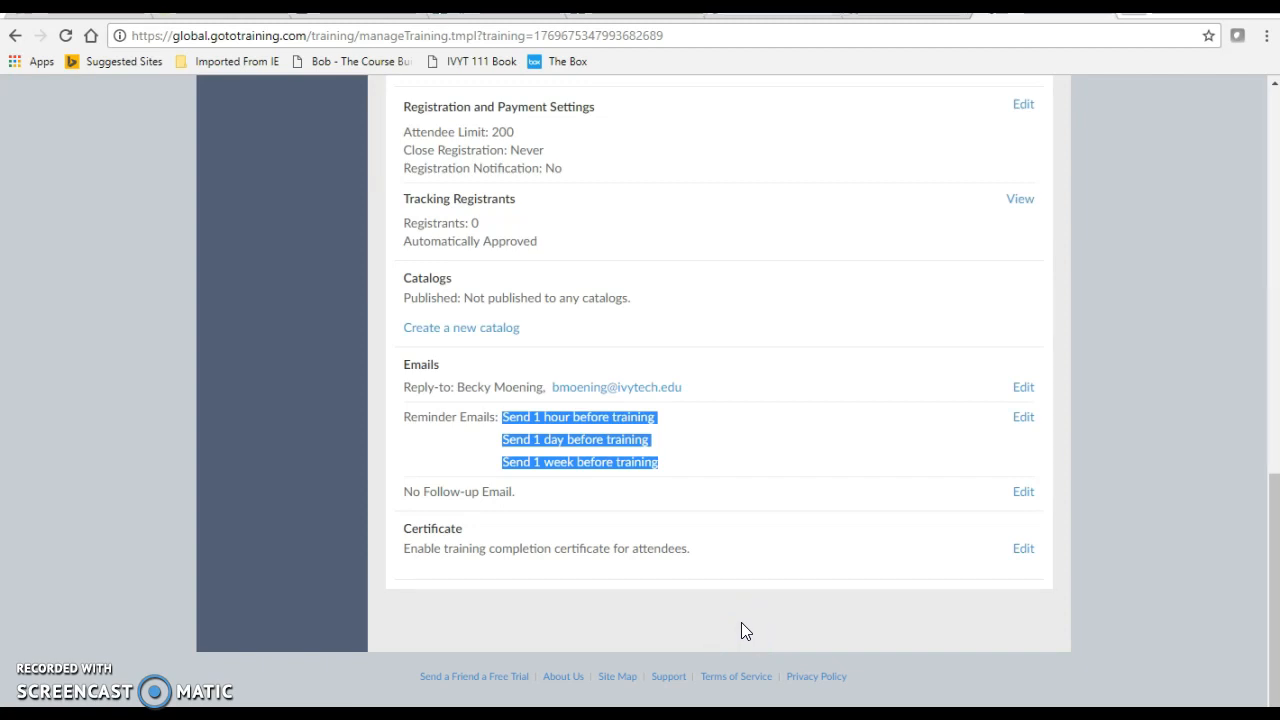
pyautogui.click(762, 515)
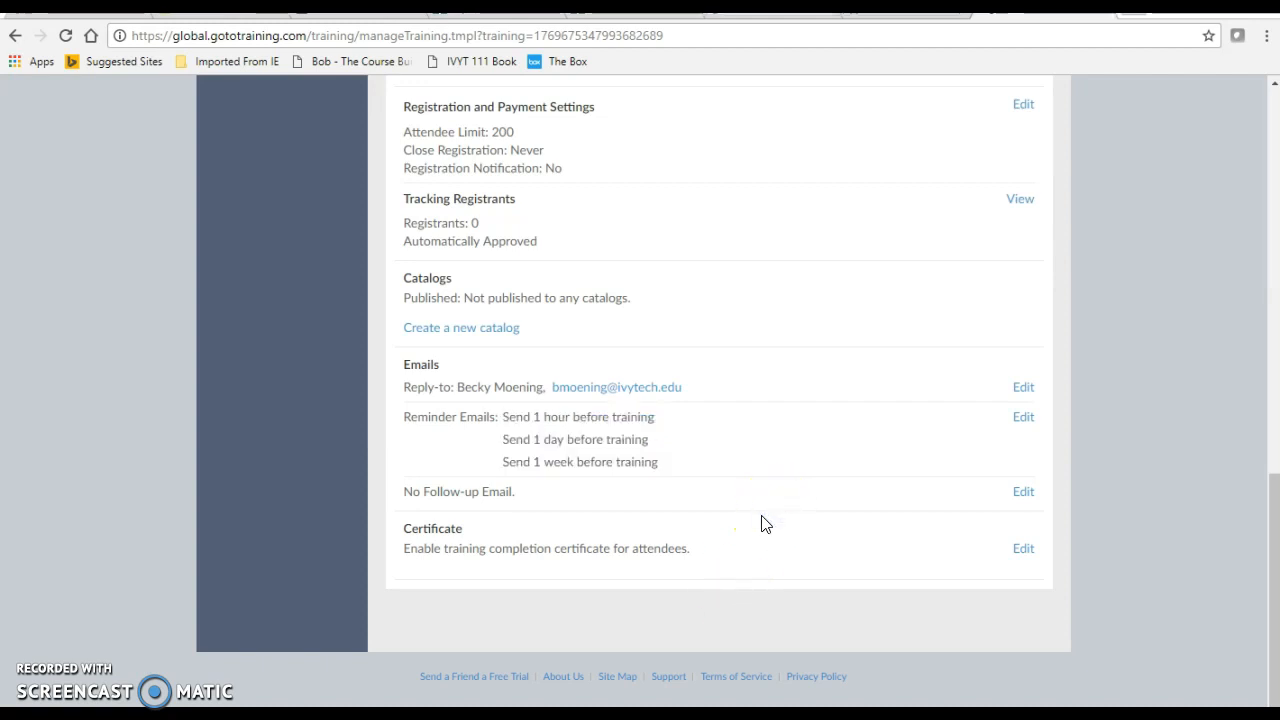
# Look at the options for emailing the registration URL and copying the training information, closing each without using it.
pyautogui.scroll(2, 757, 525)
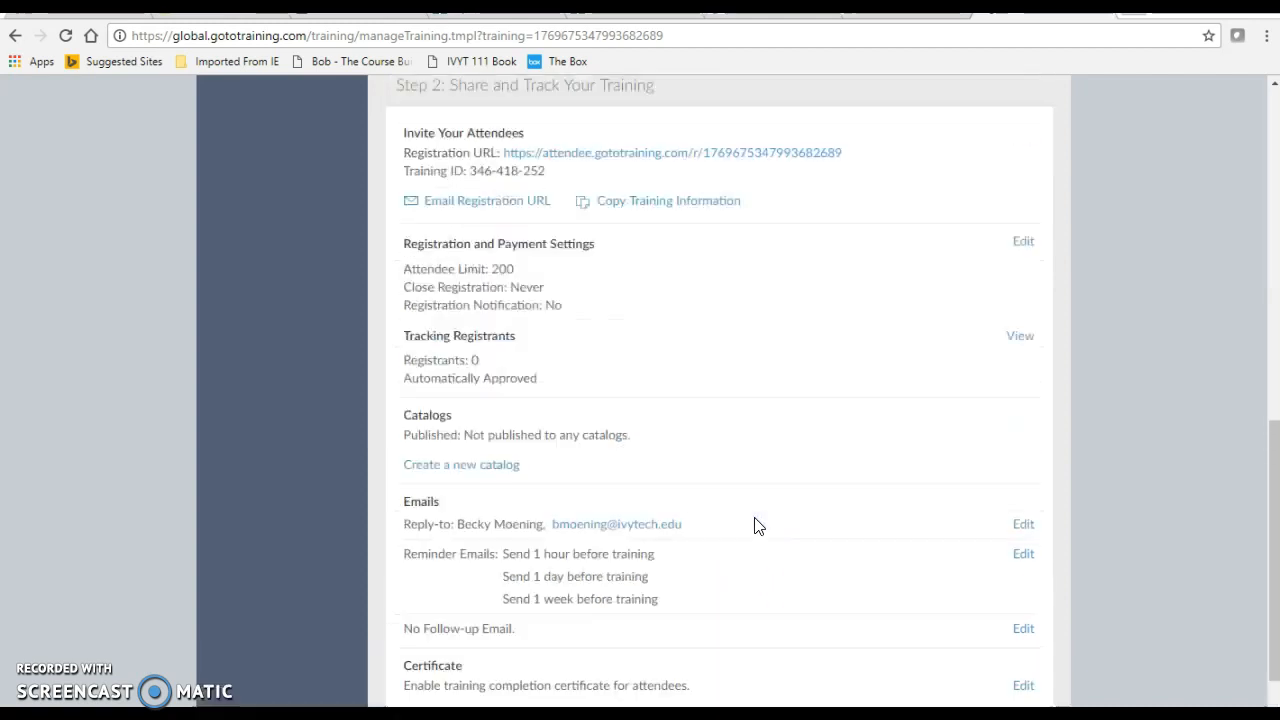
pyautogui.click(500, 254)
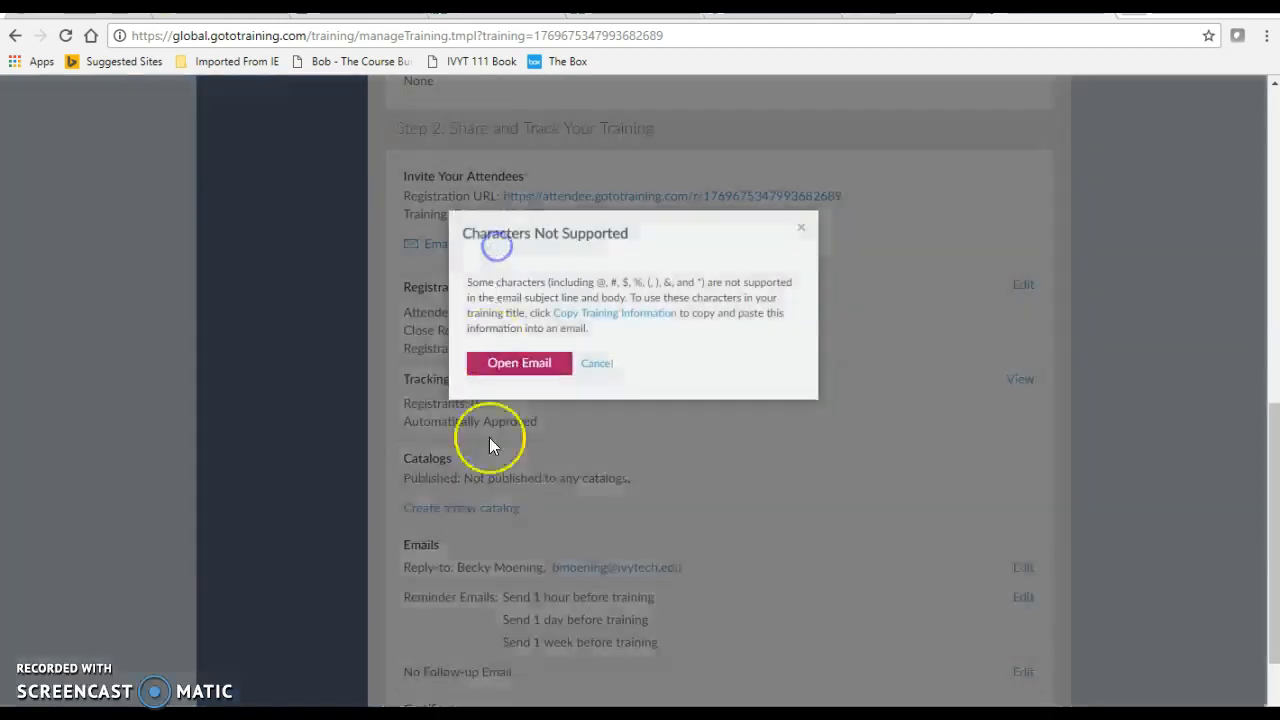
pyautogui.click(802, 230)
pyautogui.click(630, 246)
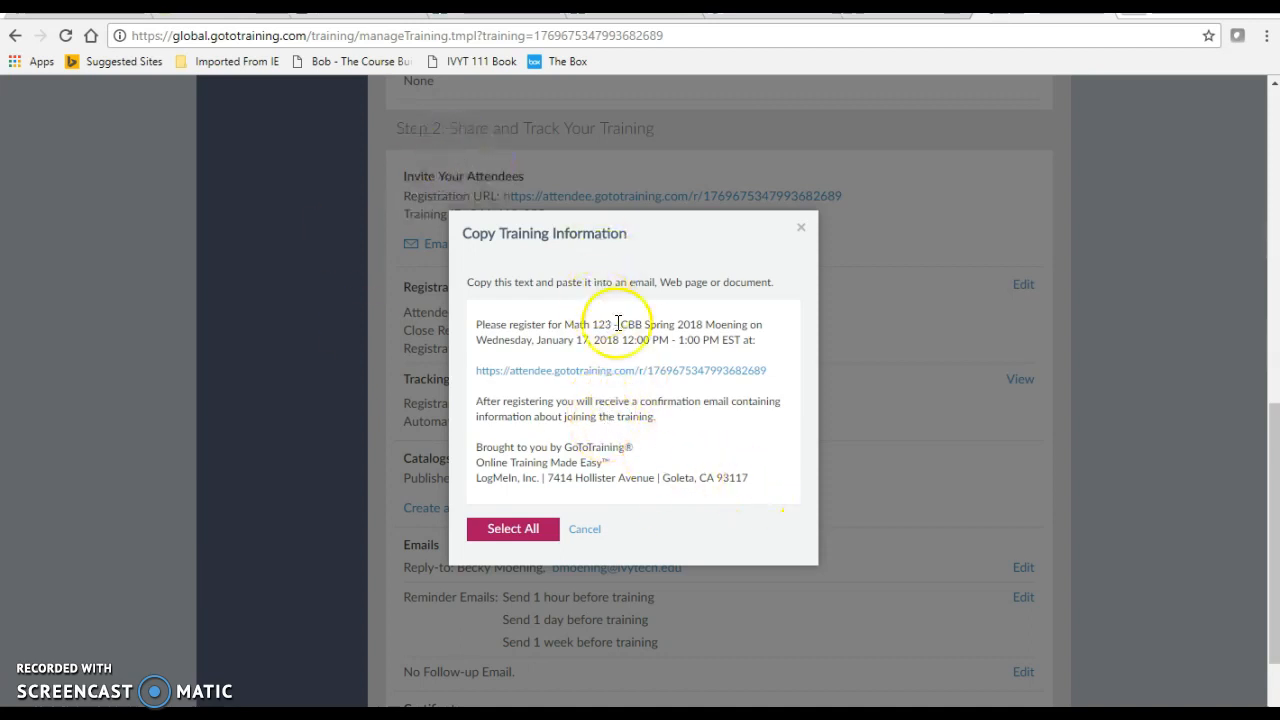
pyautogui.click(586, 530)
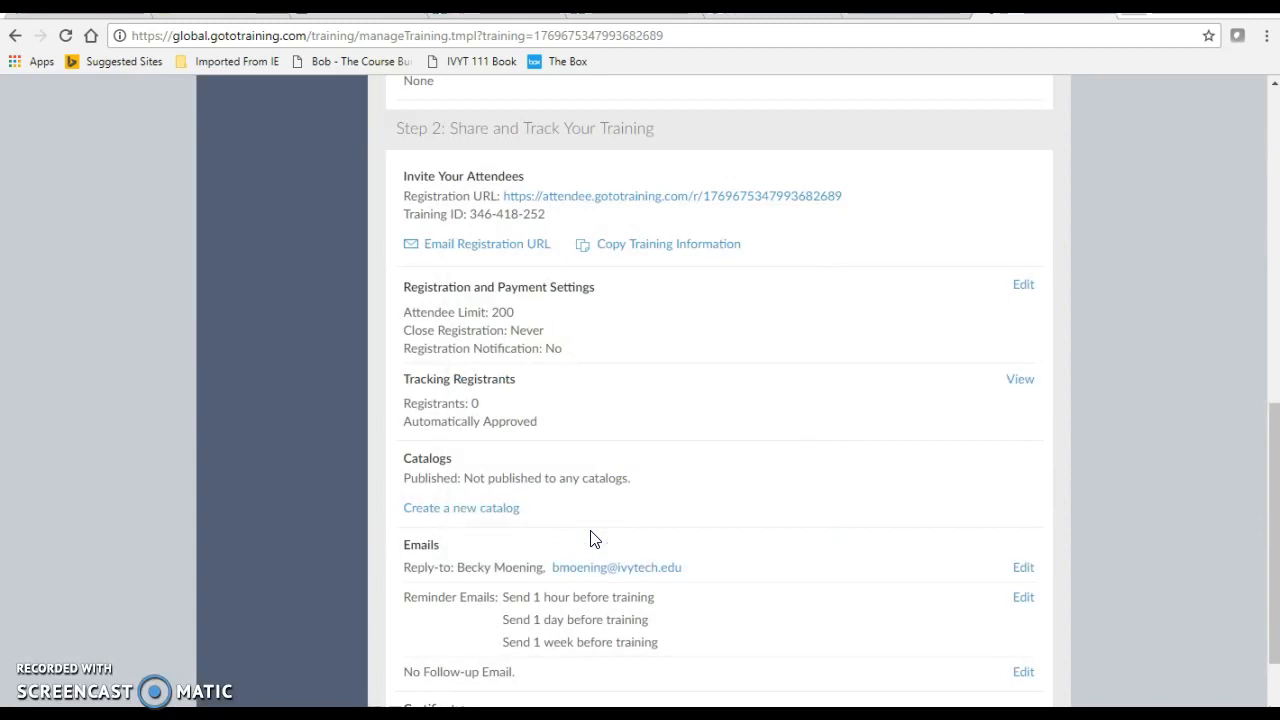
# Return to the list of upcoming trainings to check the Math 123 entry.
pyautogui.scroll(1, 590, 539)
pyautogui.scroll(-3, 590, 539)
pyautogui.scroll(6, 590, 539)
pyautogui.scroll(3, 590, 539)
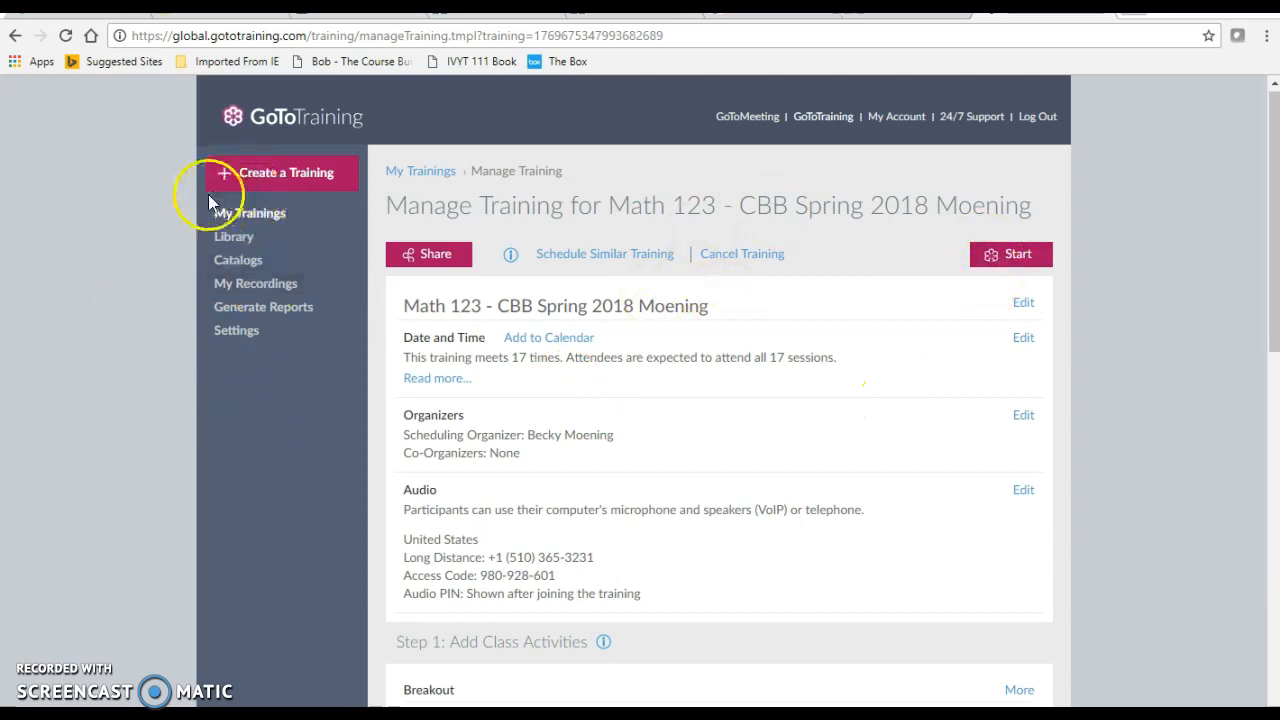
pyautogui.click(270, 214)
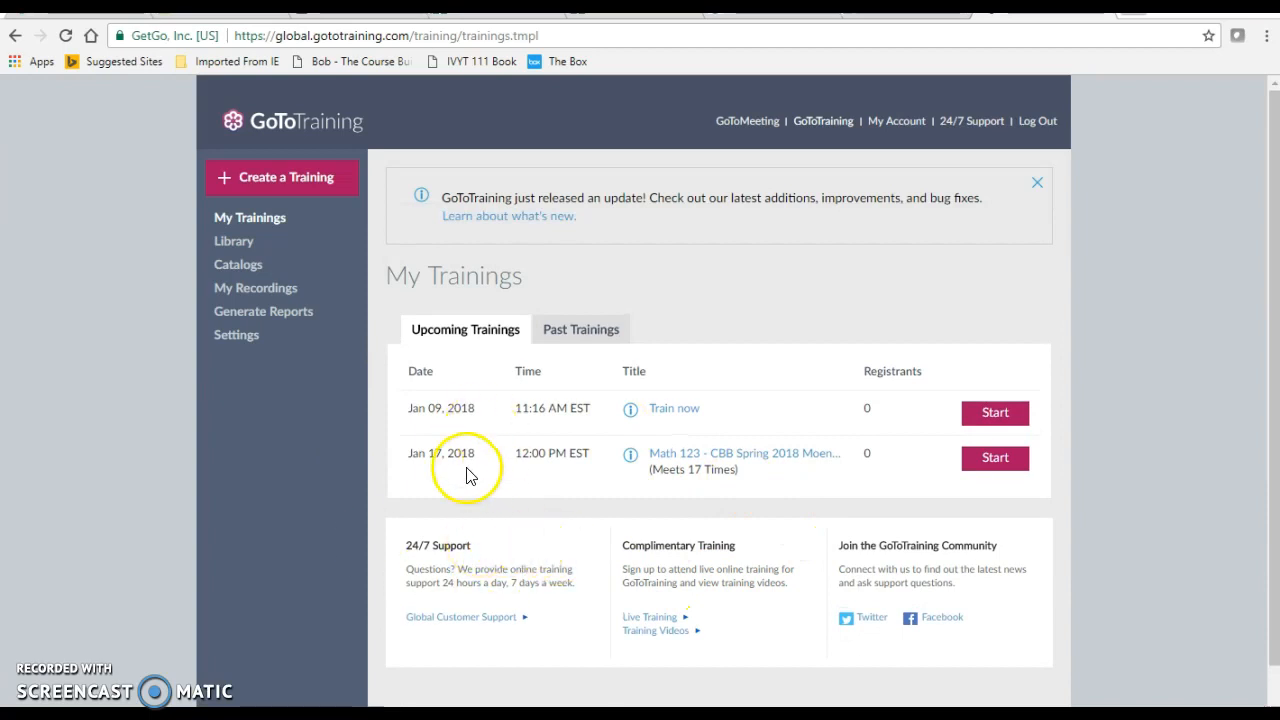
# Start creating another training from the trainings overview.
pyautogui.scroll(-2, 480, 480)
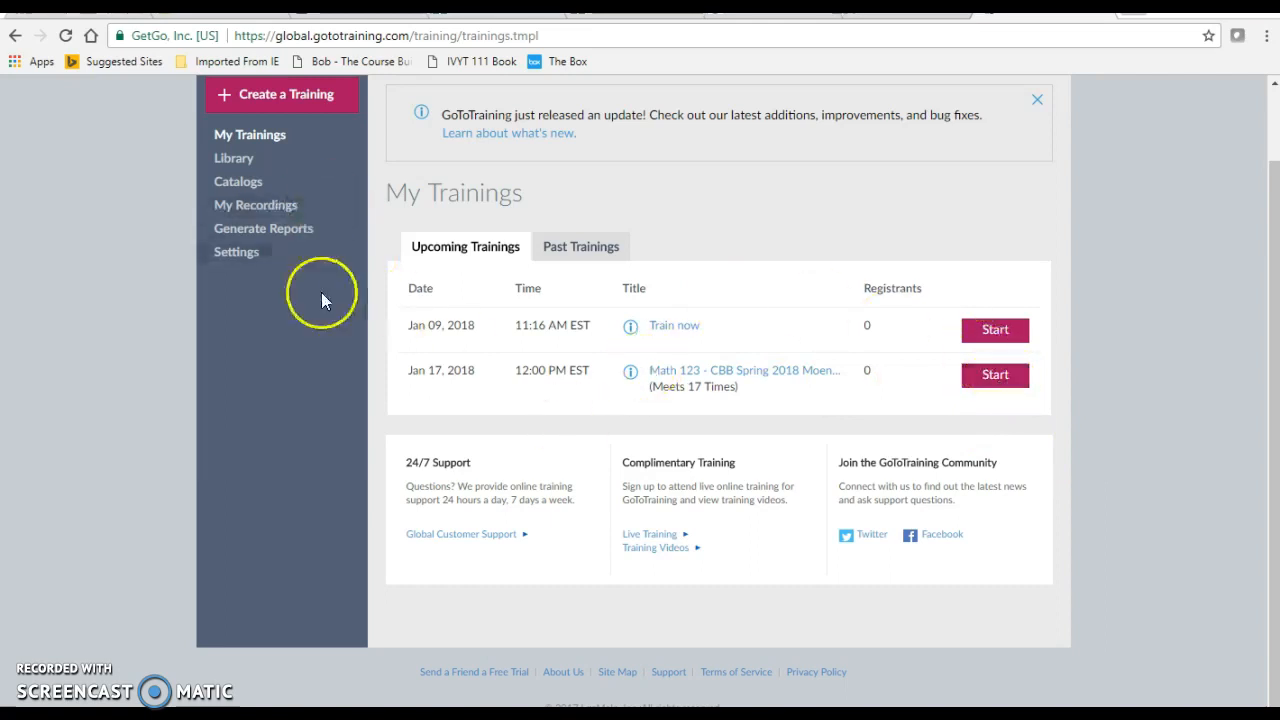
pyautogui.scroll(2, 271, 376)
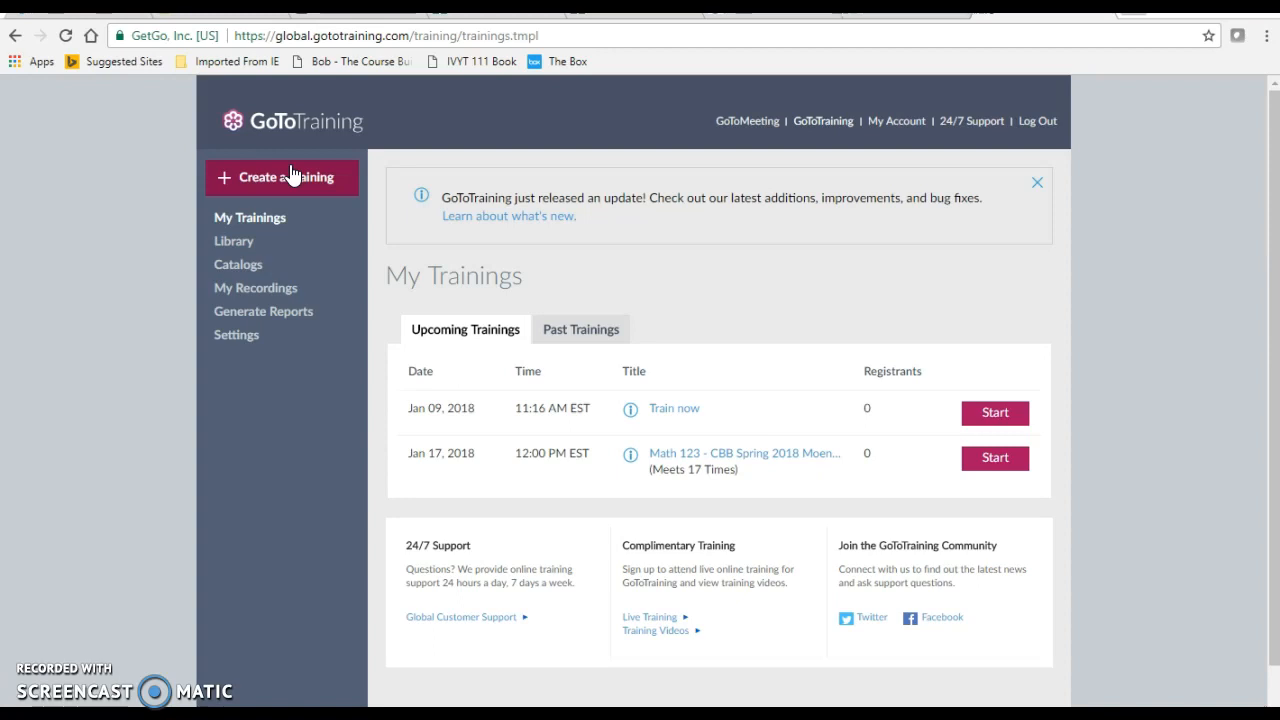
pyautogui.click(290, 176)
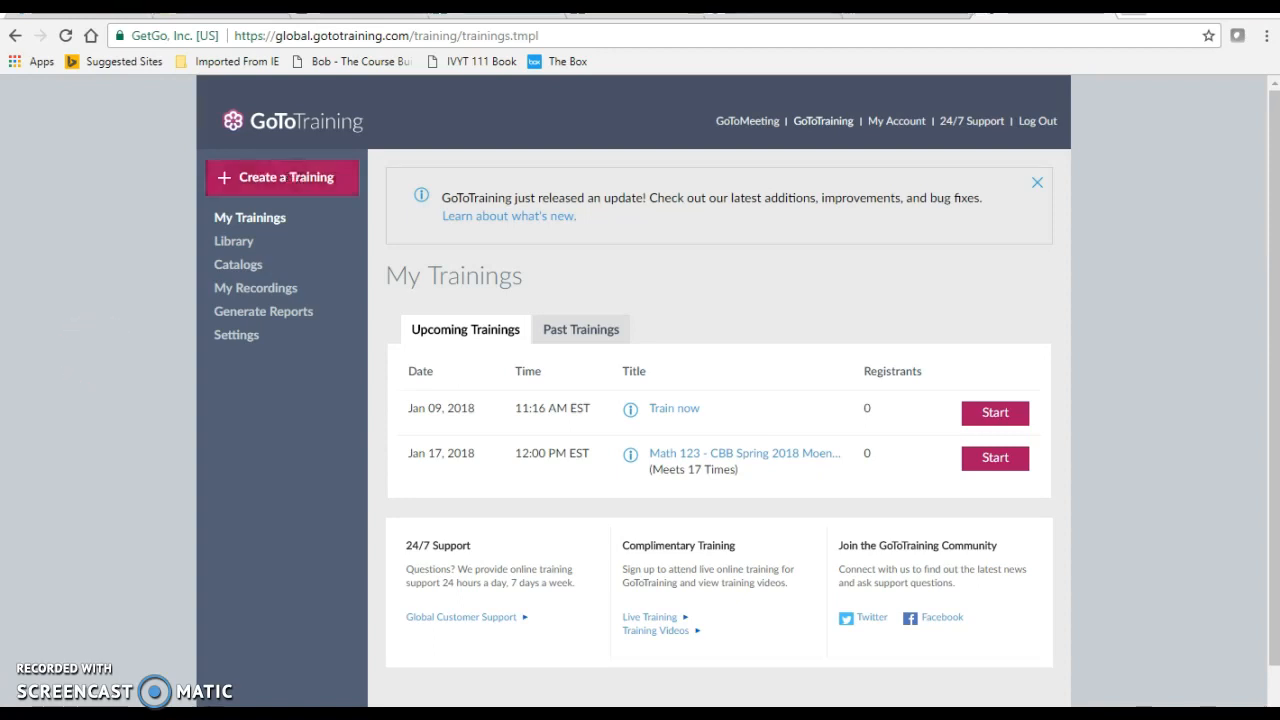